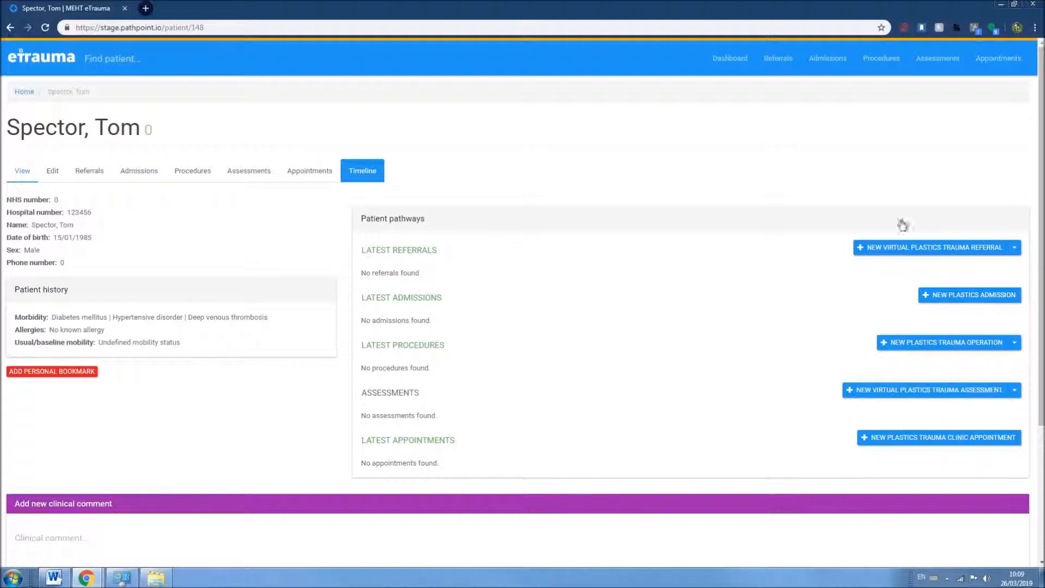
Step: Start a new virtual plastics trauma referral and enter the referrer's name, organisation MEHT A&E and phone extension
{"action": "left_click", "coordinate": [941, 256]}
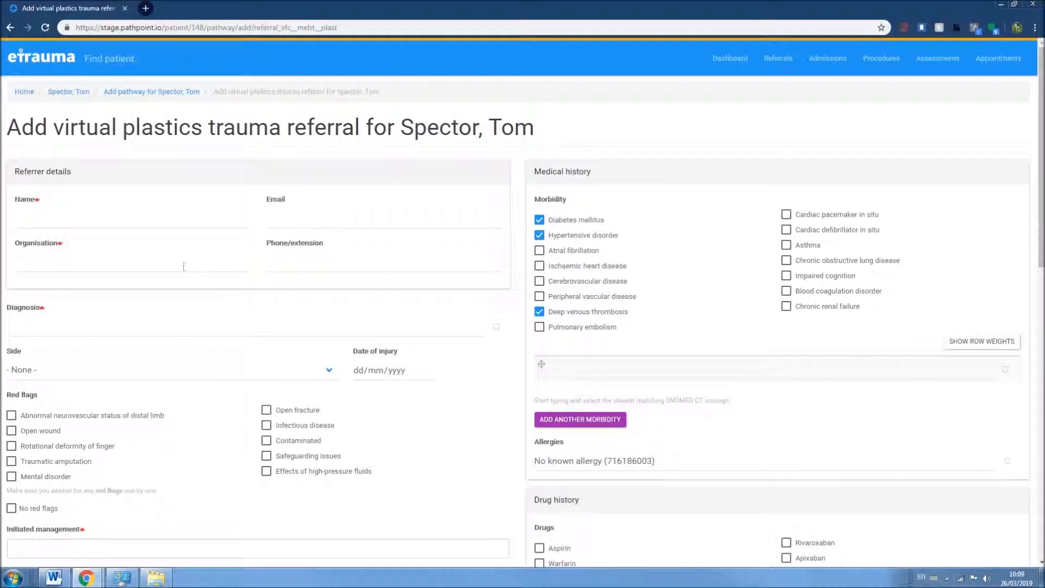
{"action": "left_click", "coordinate": [143, 220]}
{"action": "type", "text": "Smith, John"}
{"action": "key", "text": "Tab"}
{"action": "key", "text": "shift+Tab"}
{"action": "type", "text": "MEH"}
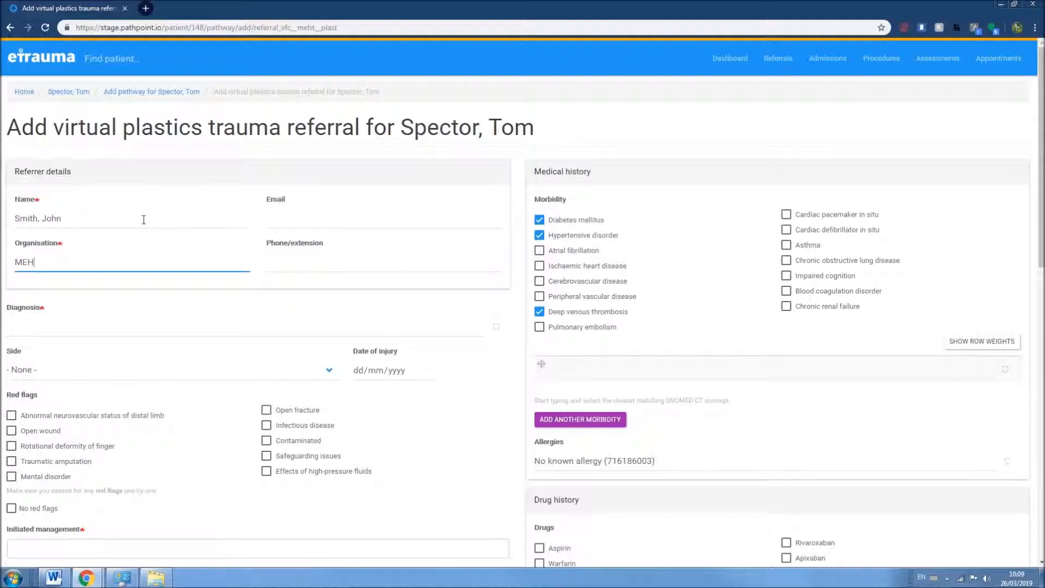
{"action": "type", "text": "T A&E"}
{"action": "key", "text": "Tab"}
{"action": "type", "text": "1111"}
Step: Set the referral's diagnosis to the SNOMED CT concept Laceration of finger
{"action": "left_click", "coordinate": [40, 333]}
{"action": "type", "text": "lac"}
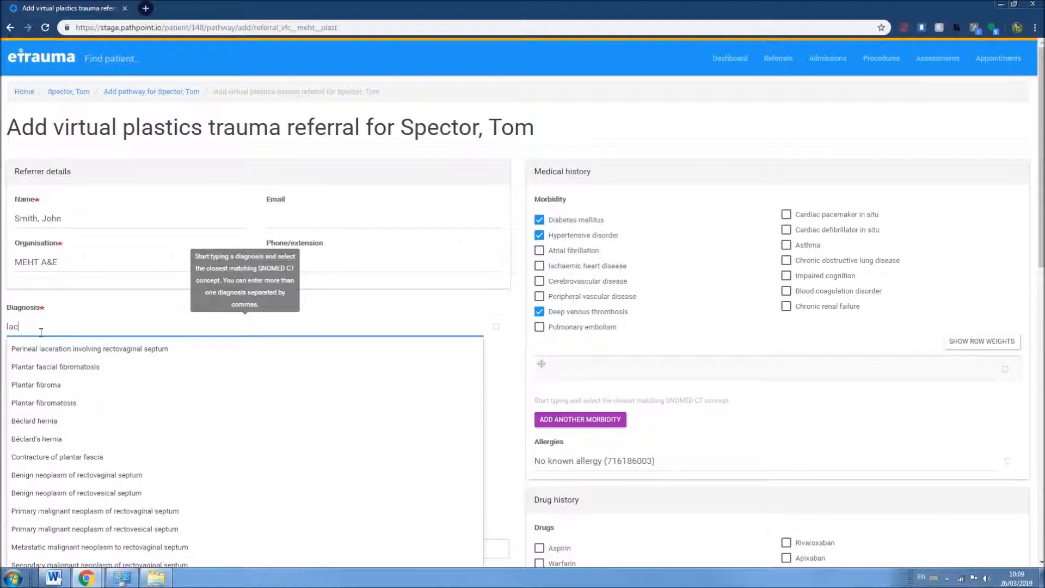
{"action": "type", "text": "eration"}
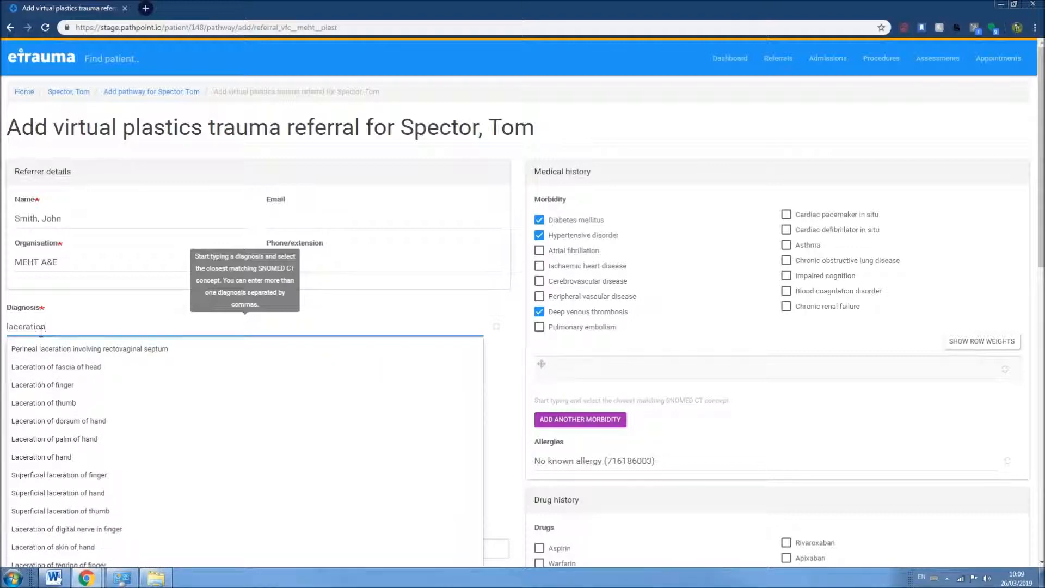
{"action": "left_click", "coordinate": [49, 385]}
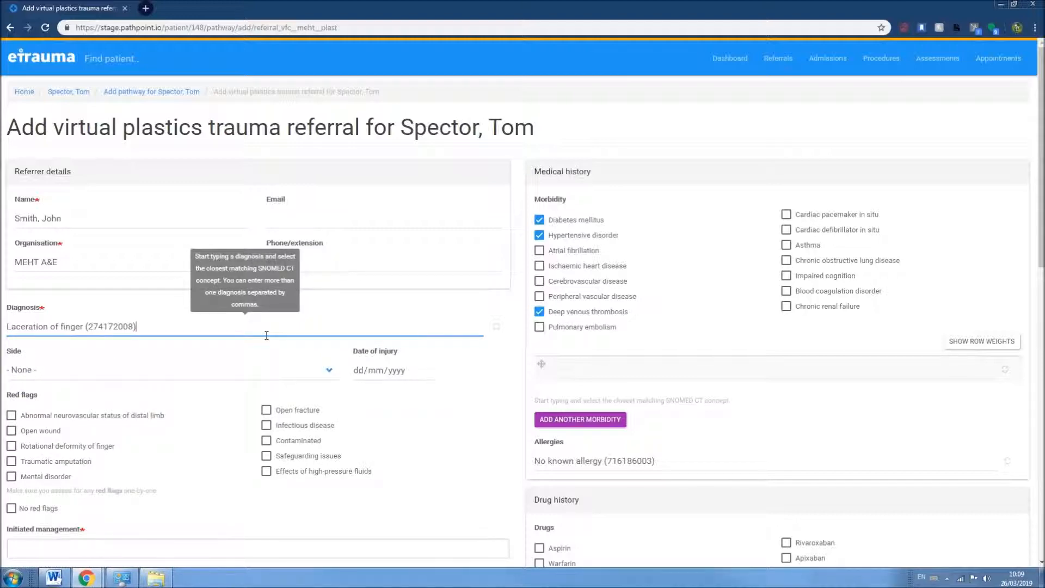
Step: Set the injured side to Left and the date of injury to 26/03/2019
{"action": "left_click", "coordinate": [198, 371]}
{"action": "left_click", "coordinate": [111, 403]}
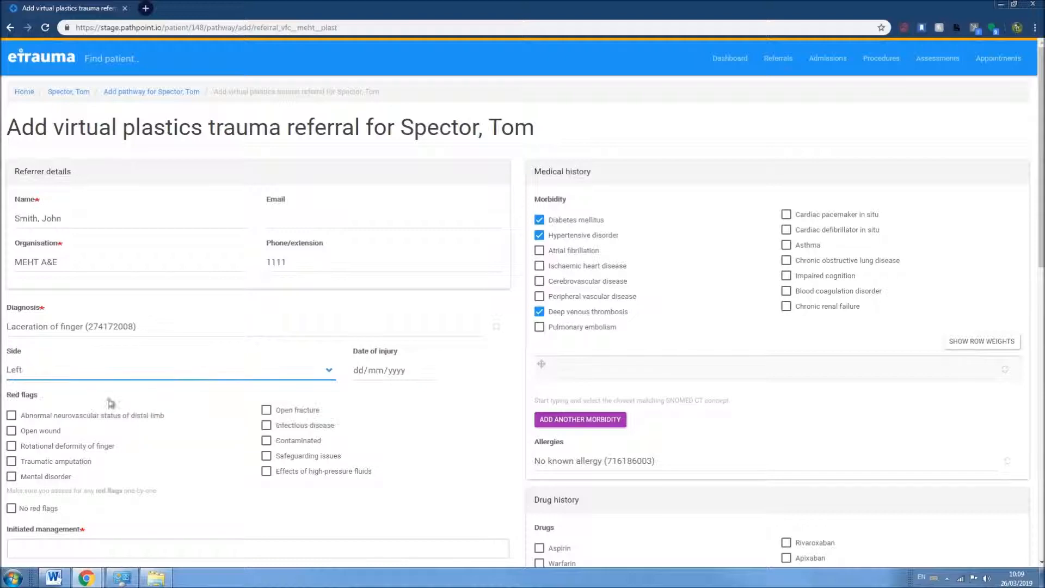
{"action": "left_click", "coordinate": [432, 371]}
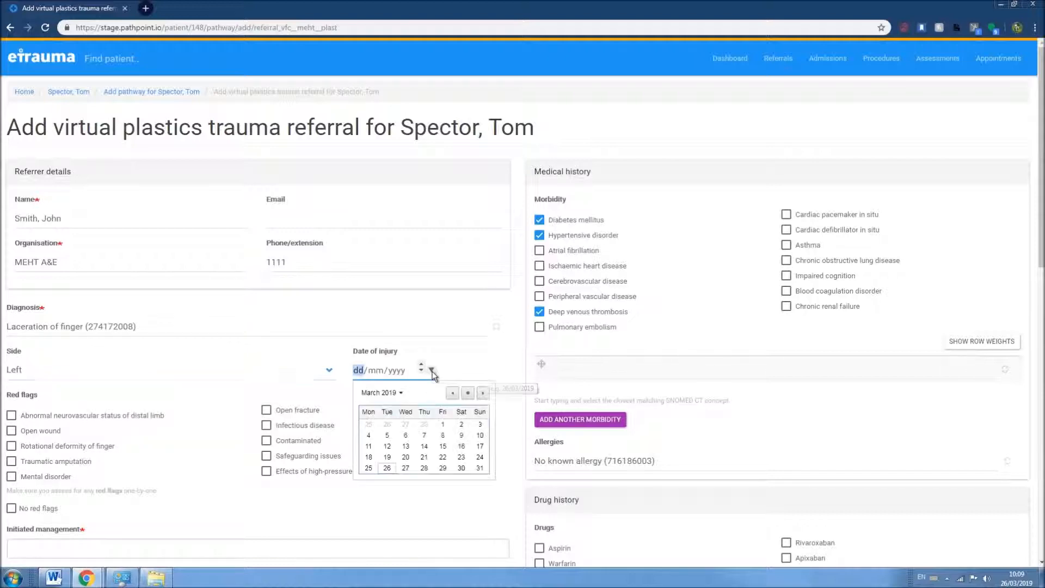
{"action": "left_click", "coordinate": [387, 467]}
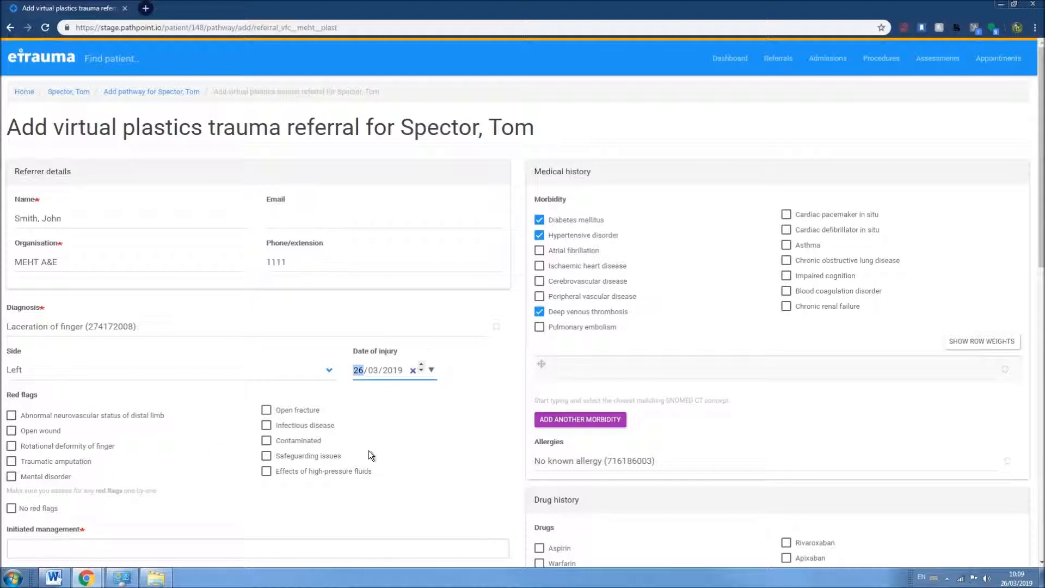
{"action": "left_click", "coordinate": [416, 442]}
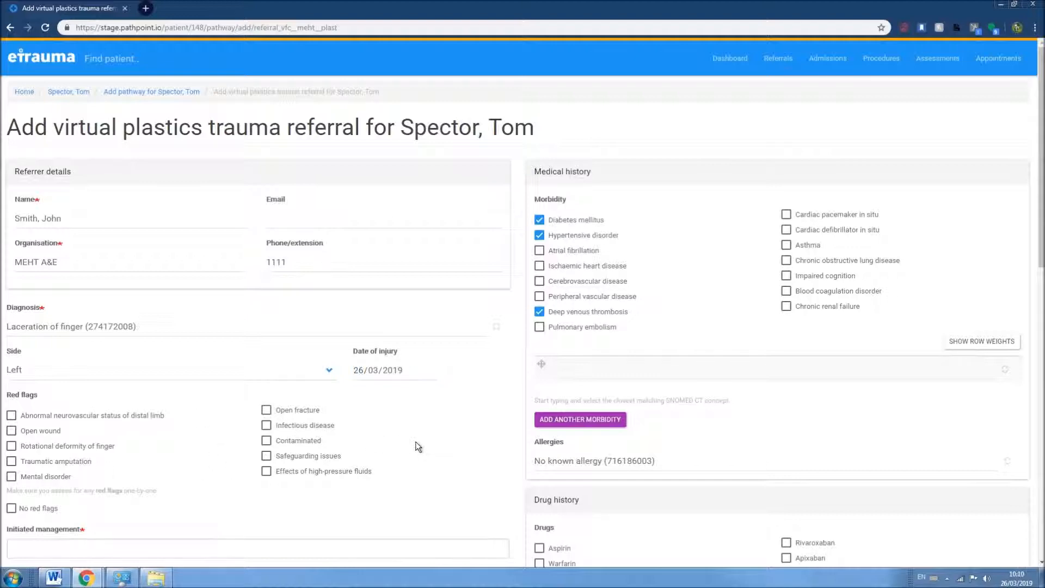
Step: Flag Open wound as a red flag and add Application of dressing as the initiated management
{"action": "left_click", "coordinate": [39, 431]}
{"action": "scroll", "coordinate": [191, 490], "scroll_direction": "down", "scroll_amount": 1}
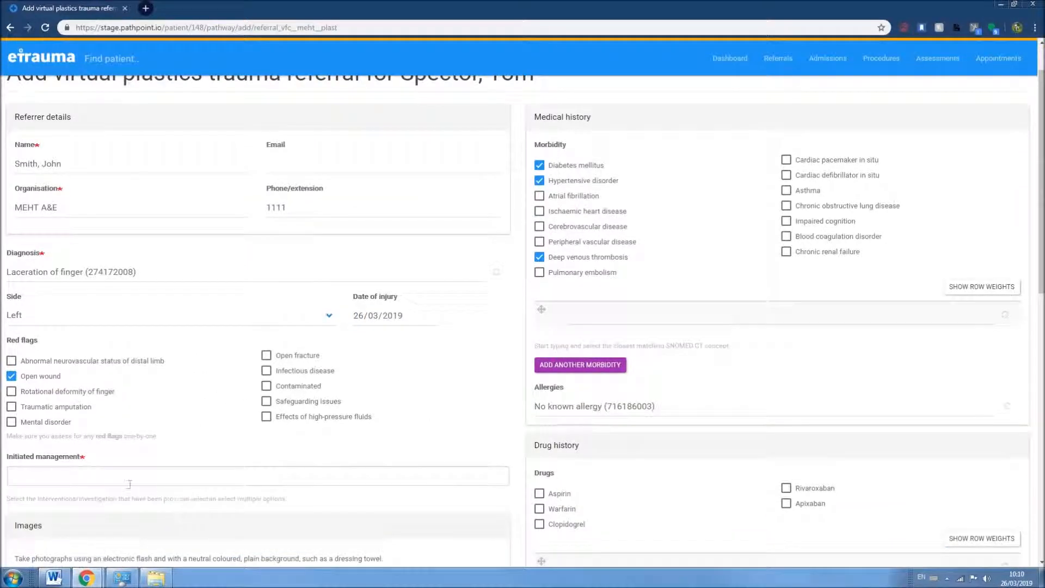
{"action": "left_click", "coordinate": [130, 479]}
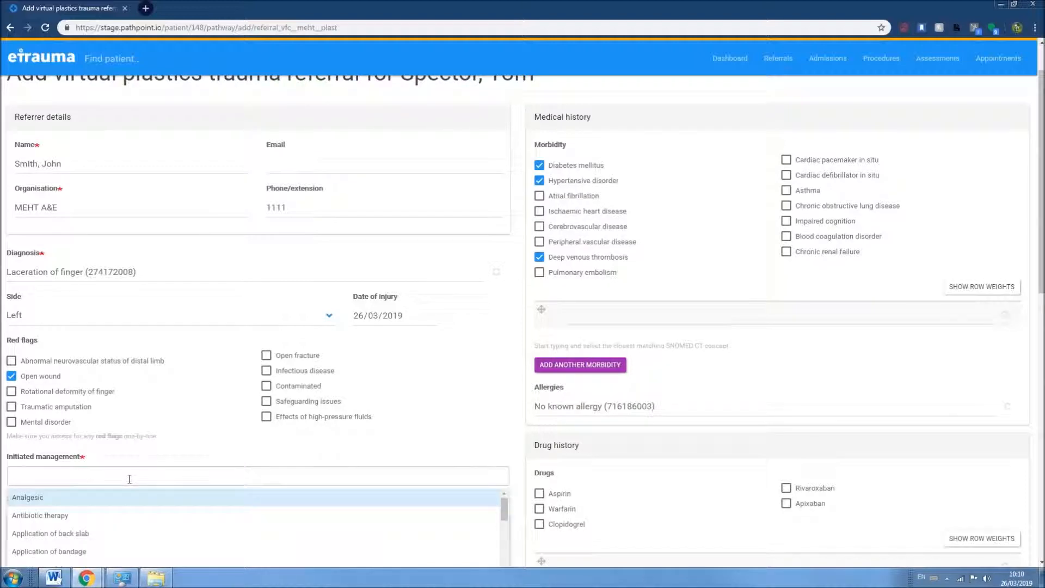
{"action": "left_click", "coordinate": [171, 452]}
{"action": "scroll", "coordinate": [119, 474], "scroll_direction": "down", "scroll_amount": 1}
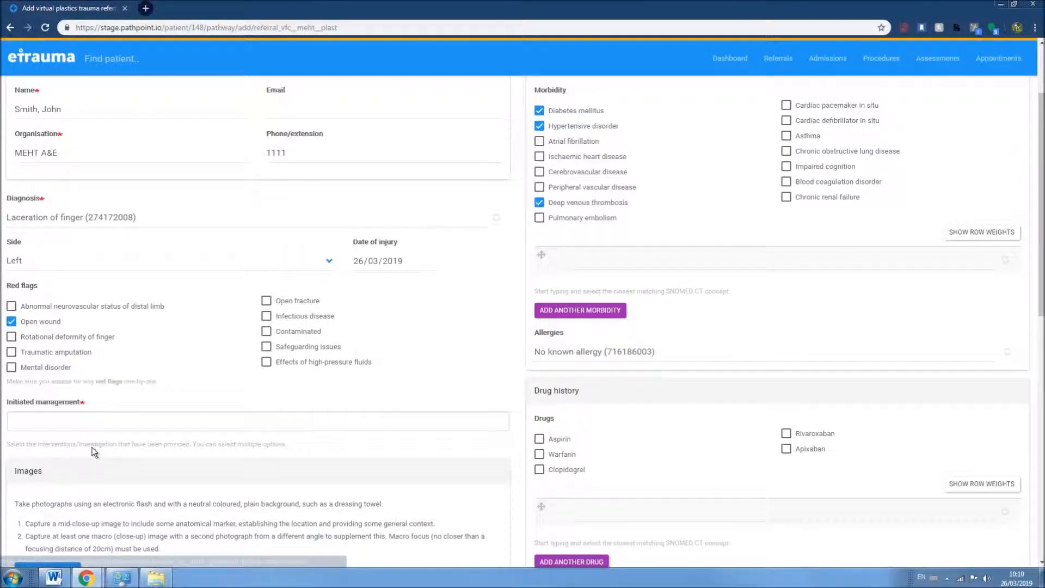
{"action": "left_click", "coordinate": [91, 422]}
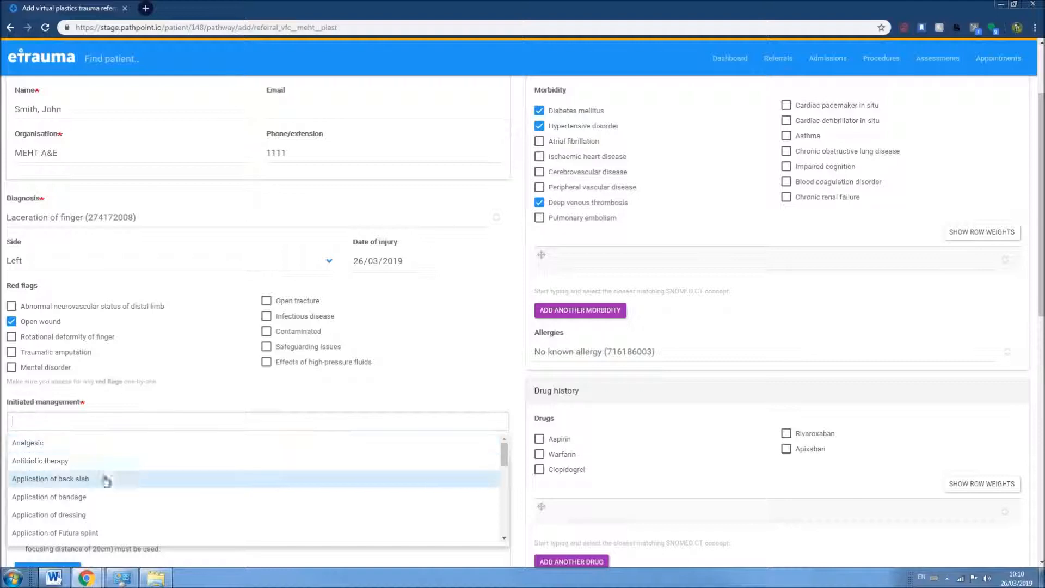
{"action": "left_click", "coordinate": [79, 515]}
{"action": "left_click", "coordinate": [192, 355]}
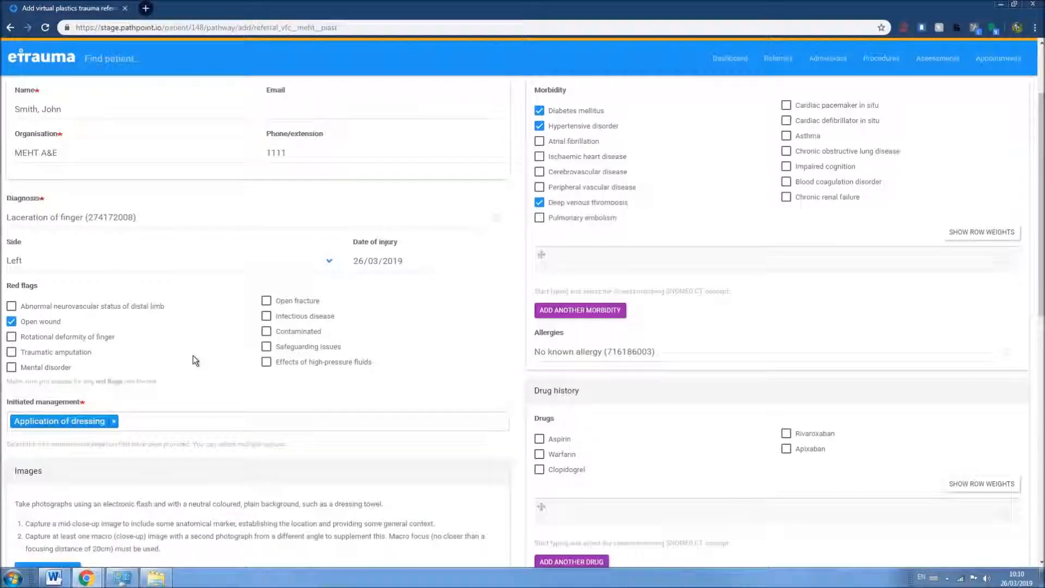
Step: Enter the referral notes "LD2 , sharp knife accident."
{"action": "scroll", "coordinate": [193, 359], "scroll_direction": "down", "scroll_amount": 2}
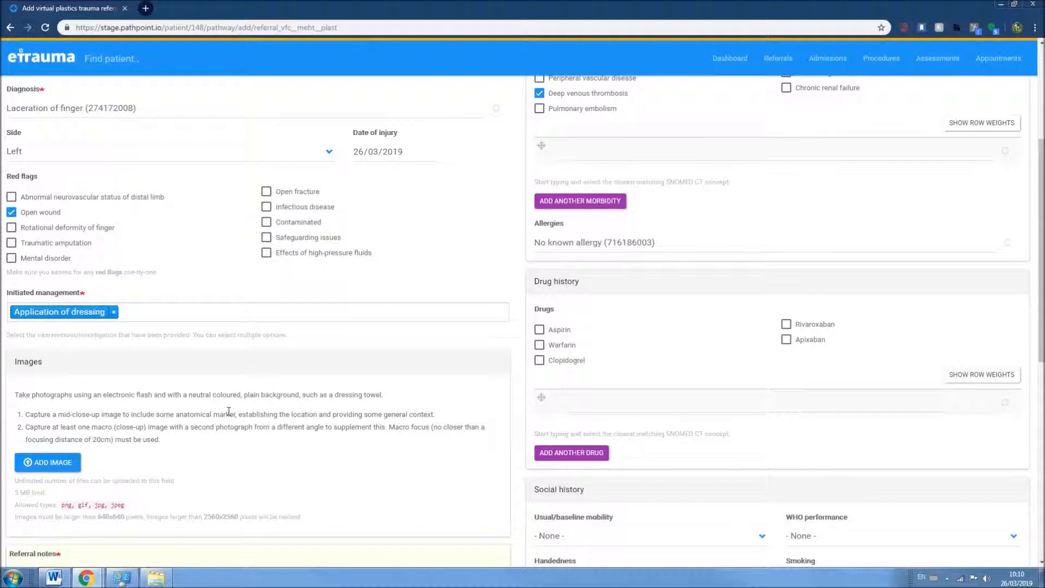
{"action": "scroll", "coordinate": [227, 407], "scroll_direction": "down", "scroll_amount": 3}
{"action": "left_click", "coordinate": [124, 428]}
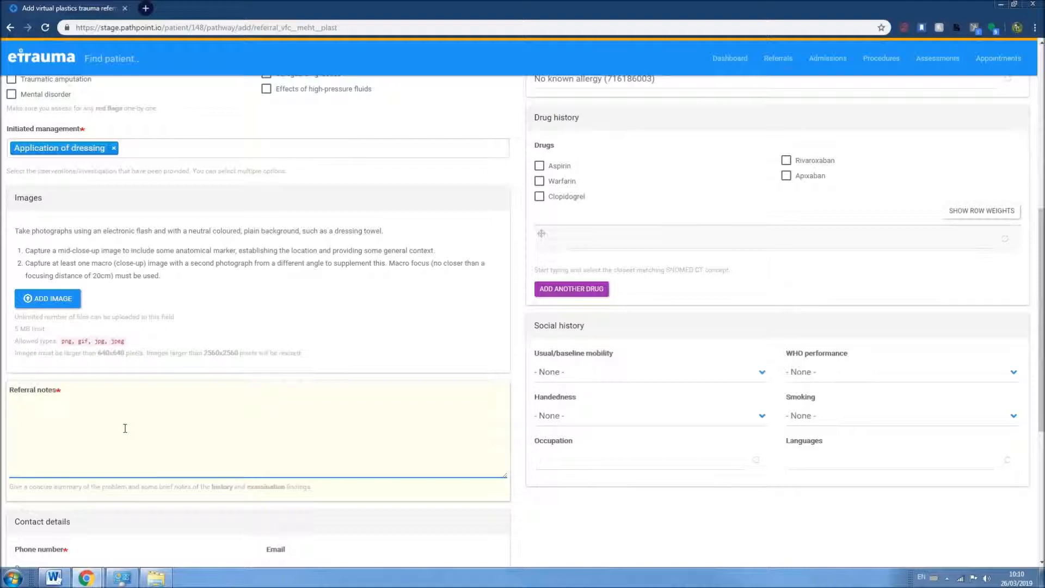
{"action": "type", "text": "LD2 , sharp knife accident"}
{"action": "key", "text": "BackSpace"}
{"action": "type", "text": "."}
Step: Look up "dvt" among the additional morbidity concepts in the medical history and clear the entry
{"action": "scroll", "coordinate": [191, 380], "scroll_direction": "up", "scroll_amount": 3}
{"action": "scroll", "coordinate": [194, 380], "scroll_direction": "down", "scroll_amount": 4}
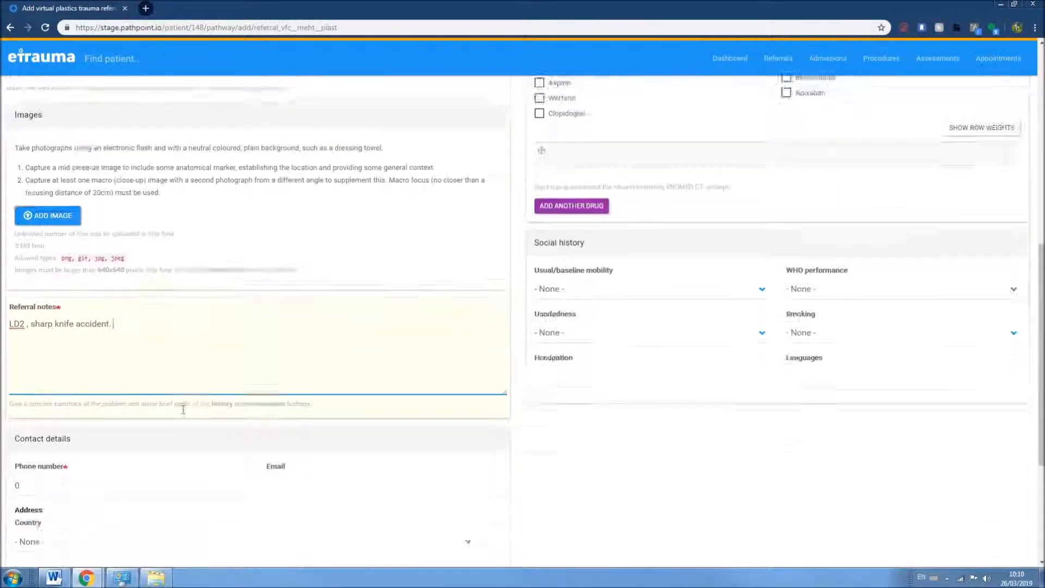
{"action": "scroll", "coordinate": [183, 409], "scroll_direction": "down", "scroll_amount": 3}
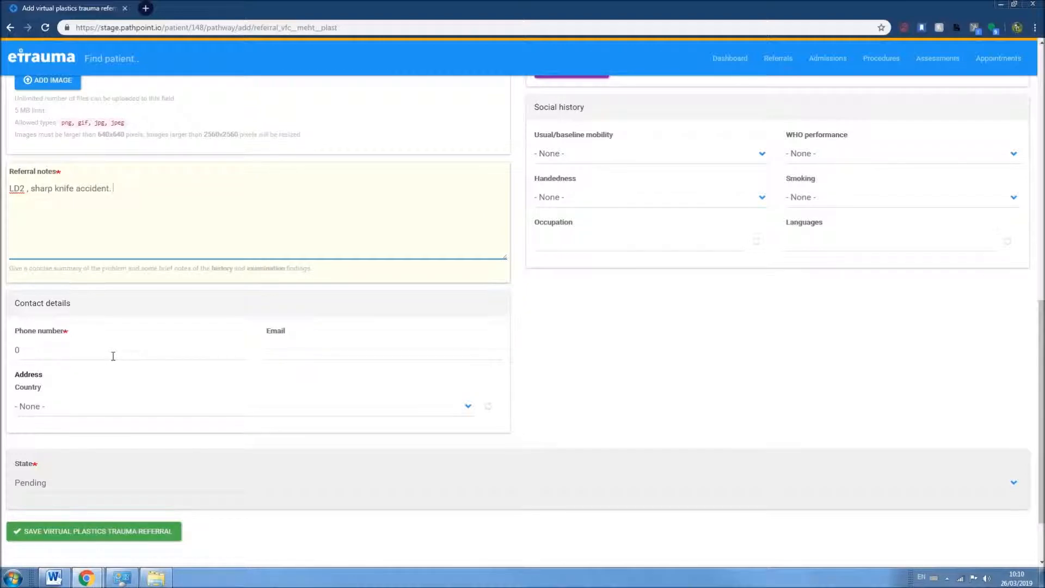
{"action": "scroll", "coordinate": [136, 380], "scroll_direction": "up", "scroll_amount": 7}
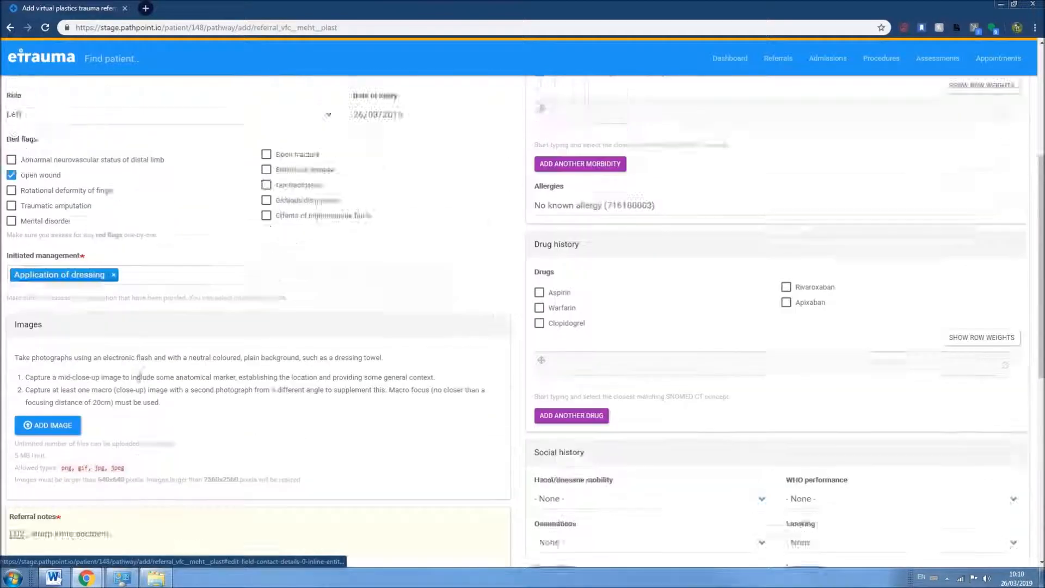
{"action": "scroll", "coordinate": [576, 206], "scroll_direction": "up", "scroll_amount": 3}
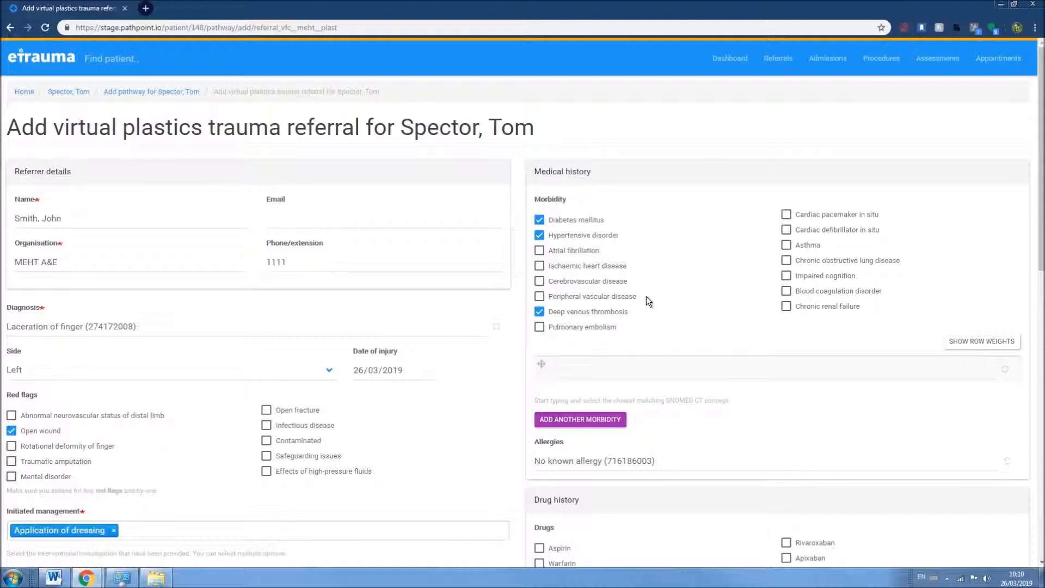
{"action": "left_click", "coordinate": [598, 372]}
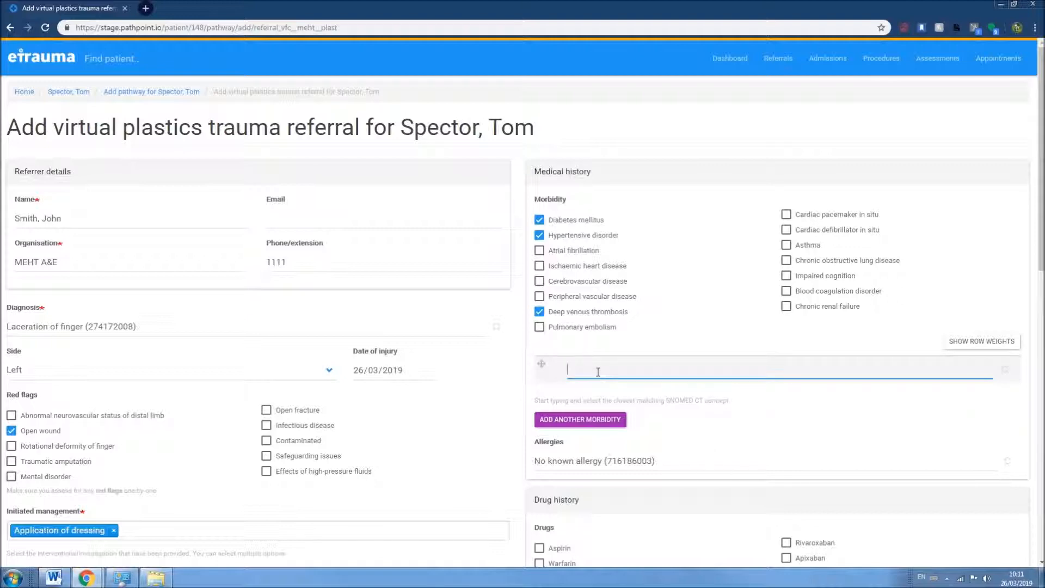
{"action": "type", "text": "dvt"}
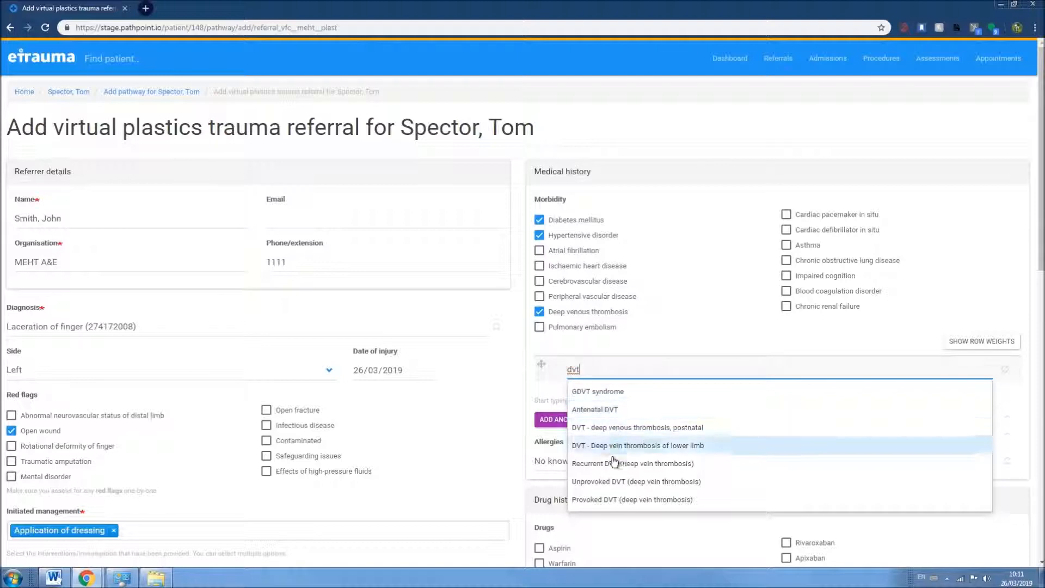
{"action": "key", "text": "BackSpace"}
{"action": "key", "text": "BackSpace"}
{"action": "key", "text": "BackSpace"}
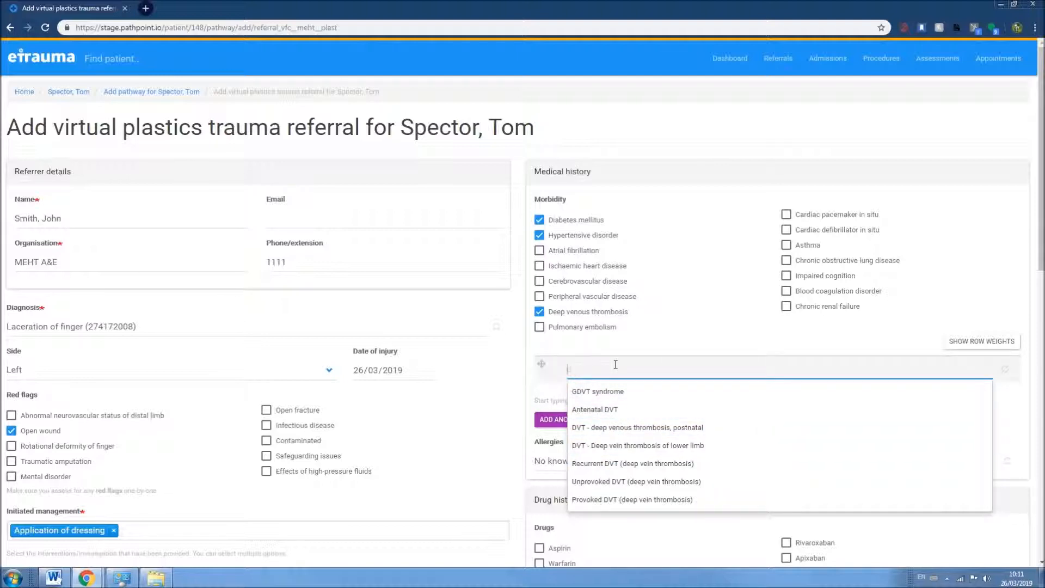
Step: Record Aspirin and Warfarin in the patient's drug history
{"action": "scroll", "coordinate": [606, 344], "scroll_direction": "down", "scroll_amount": 2}
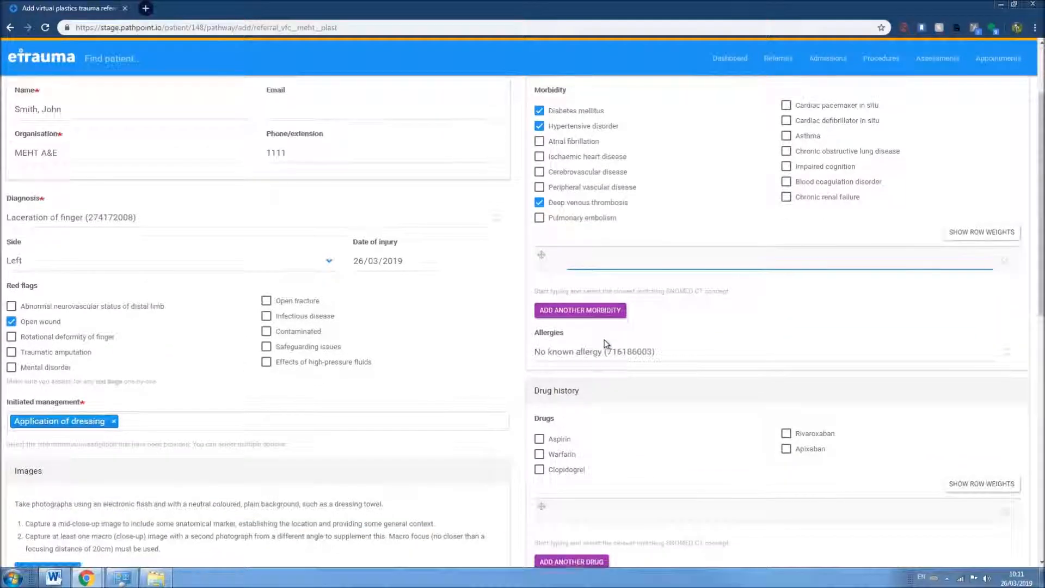
{"action": "left_click", "coordinate": [566, 441]}
{"action": "left_click", "coordinate": [570, 455]}
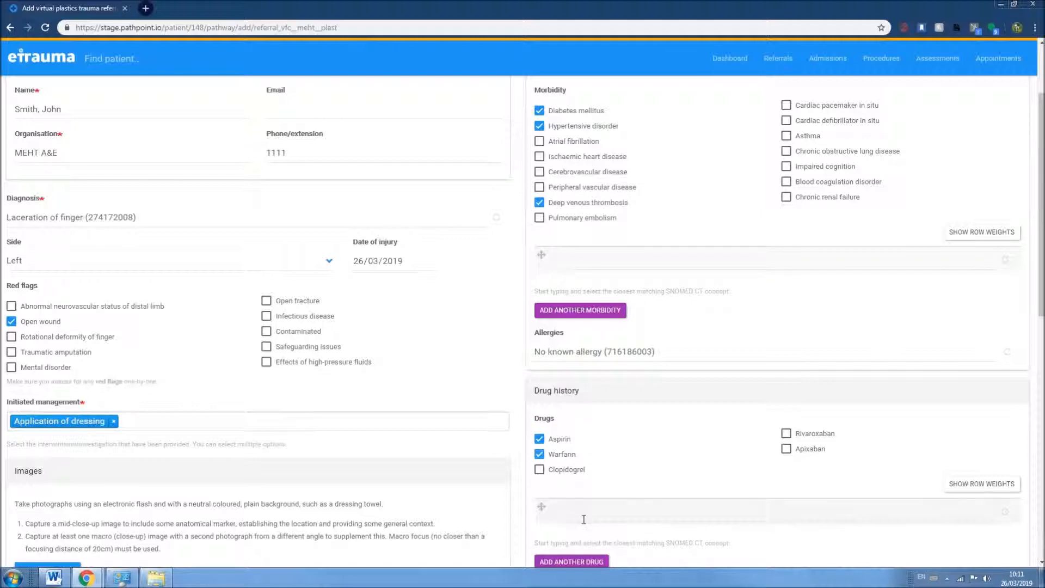
Step: Look up additional drugs with "p" in the drug history and clear the entry
{"action": "left_click", "coordinate": [584, 510]}
{"action": "type", "text": "p"}
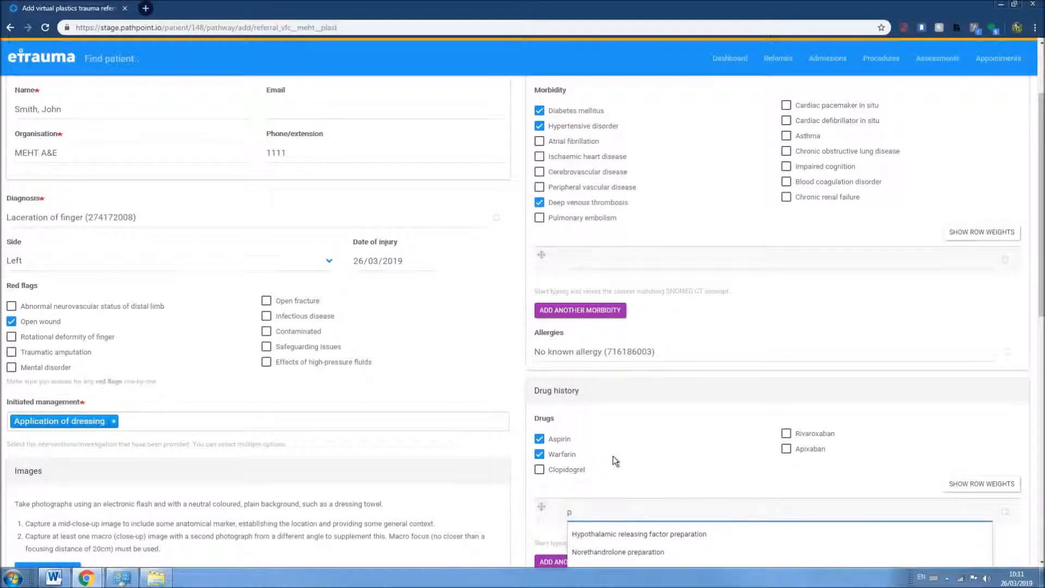
{"action": "scroll", "coordinate": [614, 460], "scroll_direction": "down", "scroll_amount": 5}
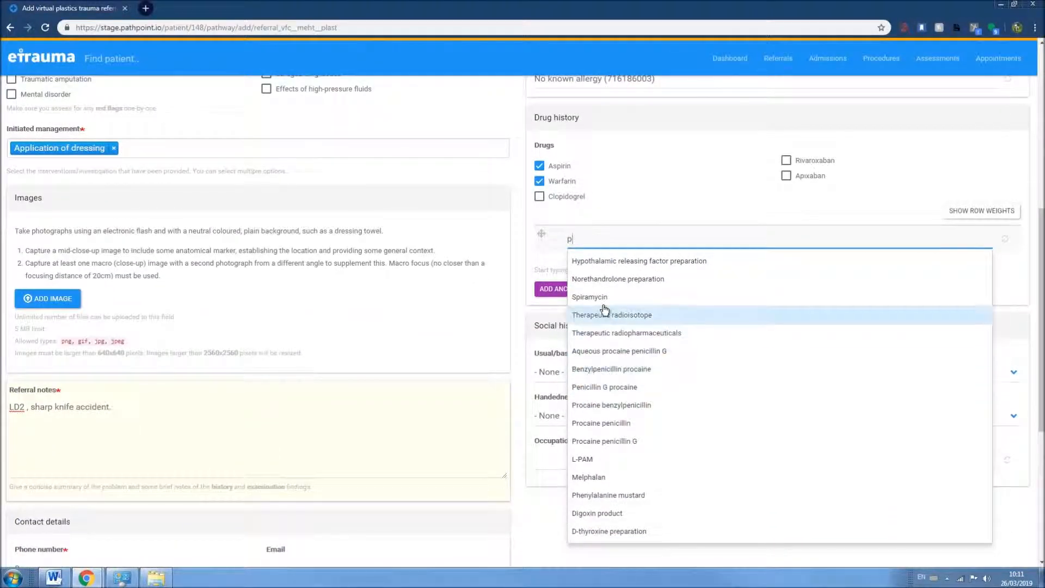
{"action": "key", "text": "BackSpace"}
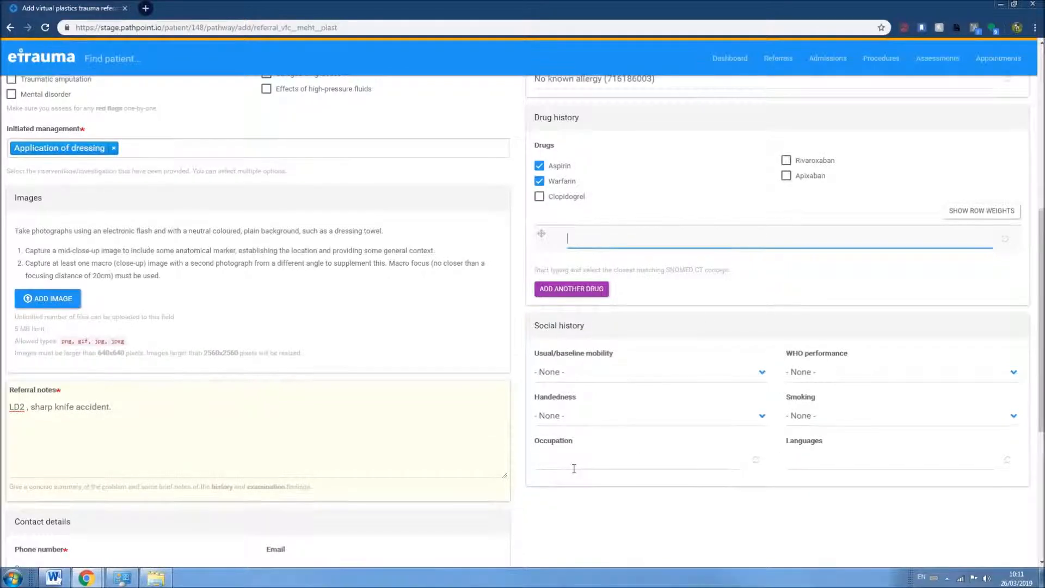
Step: Save the virtual plastics trauma referral and return to the patient's record
{"action": "scroll", "coordinate": [571, 467], "scroll_direction": "down", "scroll_amount": 3}
{"action": "scroll", "coordinate": [572, 467], "scroll_direction": "up", "scroll_amount": 10}
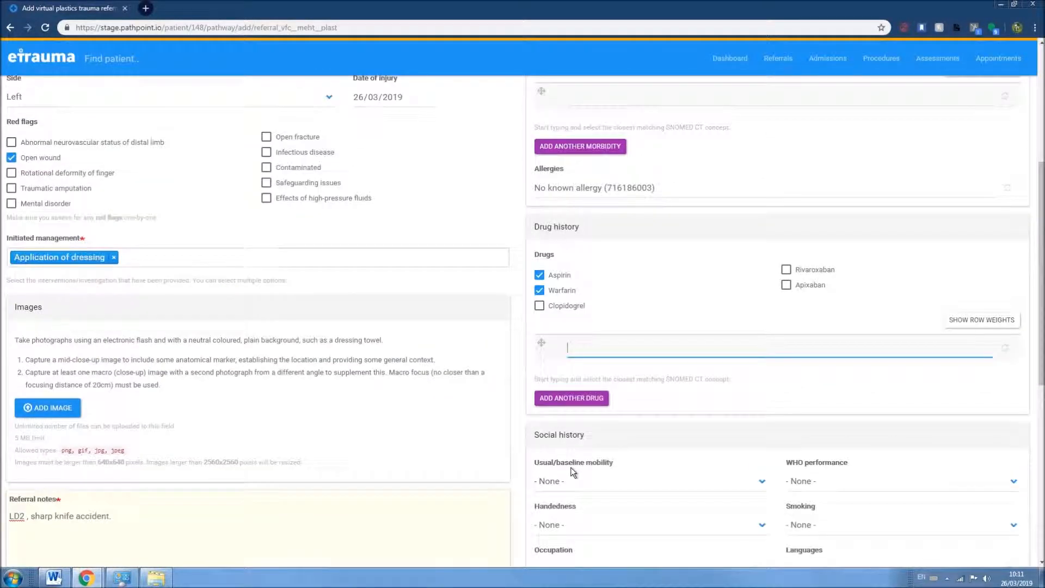
{"action": "scroll", "coordinate": [568, 467], "scroll_direction": "down", "scroll_amount": 7}
{"action": "scroll", "coordinate": [568, 467], "scroll_direction": "down", "scroll_amount": 5}
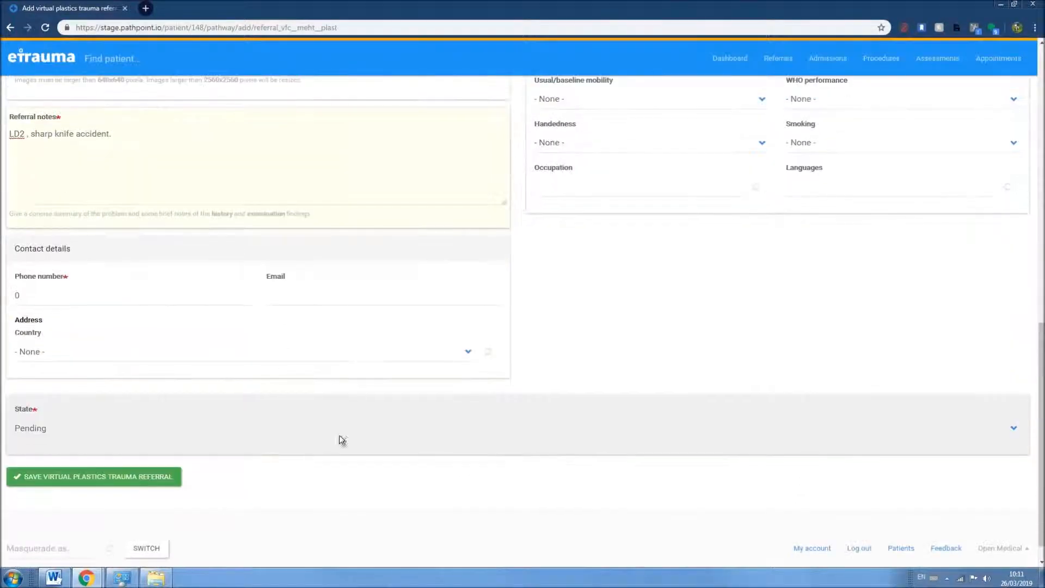
{"action": "left_click", "coordinate": [158, 482]}
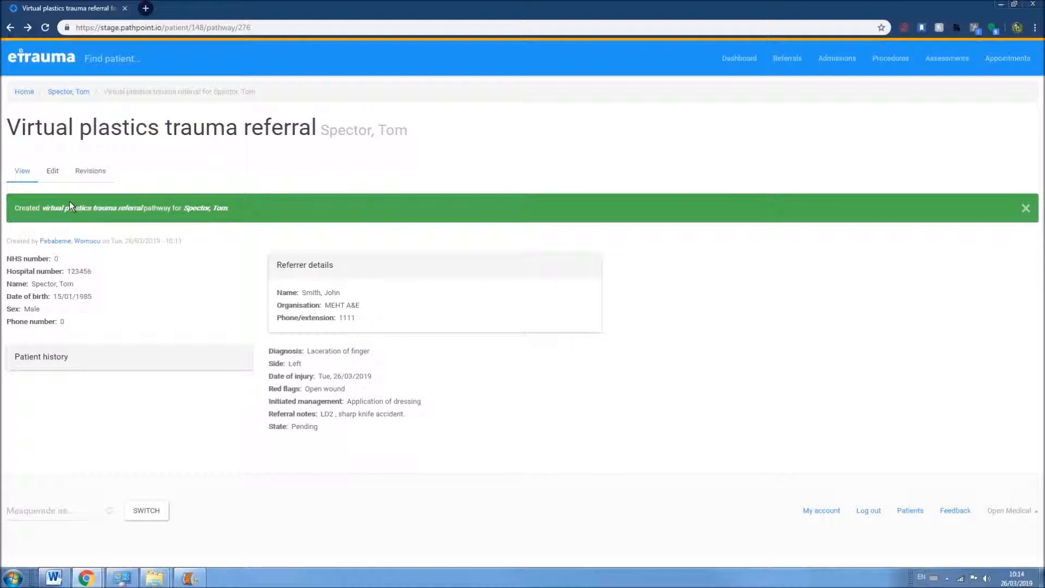
{"action": "left_click", "coordinate": [78, 92]}
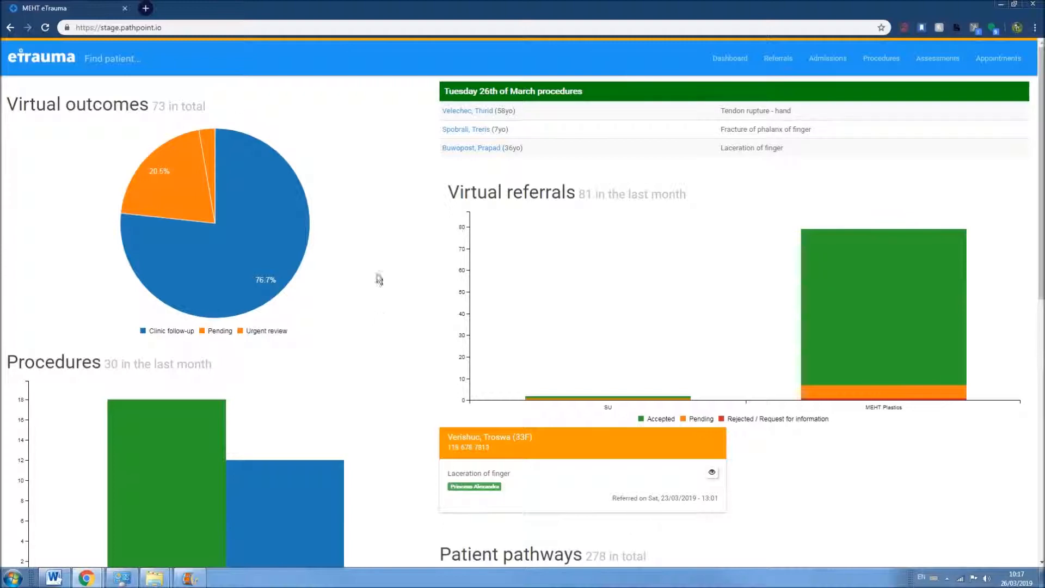
Step: Find the patient by first name from the dashboard and open the matching patient record
{"action": "left_click", "coordinate": [105, 60]}
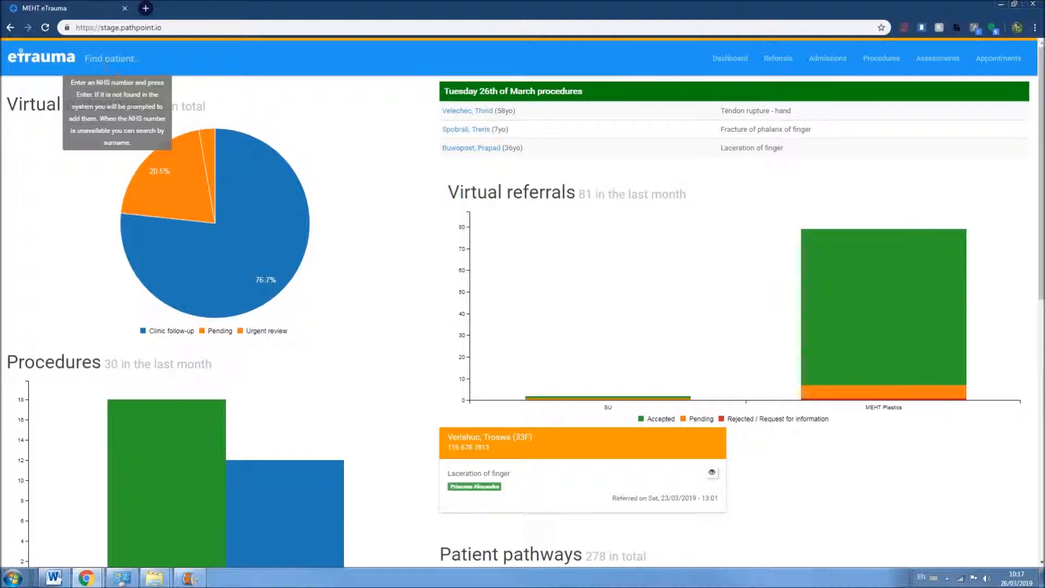
{"action": "type", "text": "tom"}
{"action": "key", "text": "Return"}
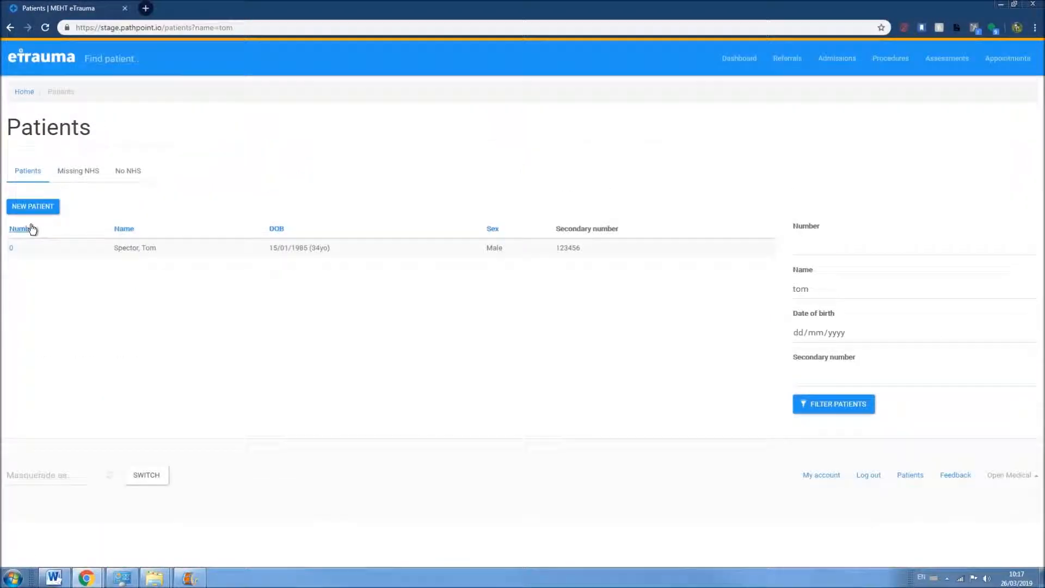
{"action": "left_click", "coordinate": [12, 252]}
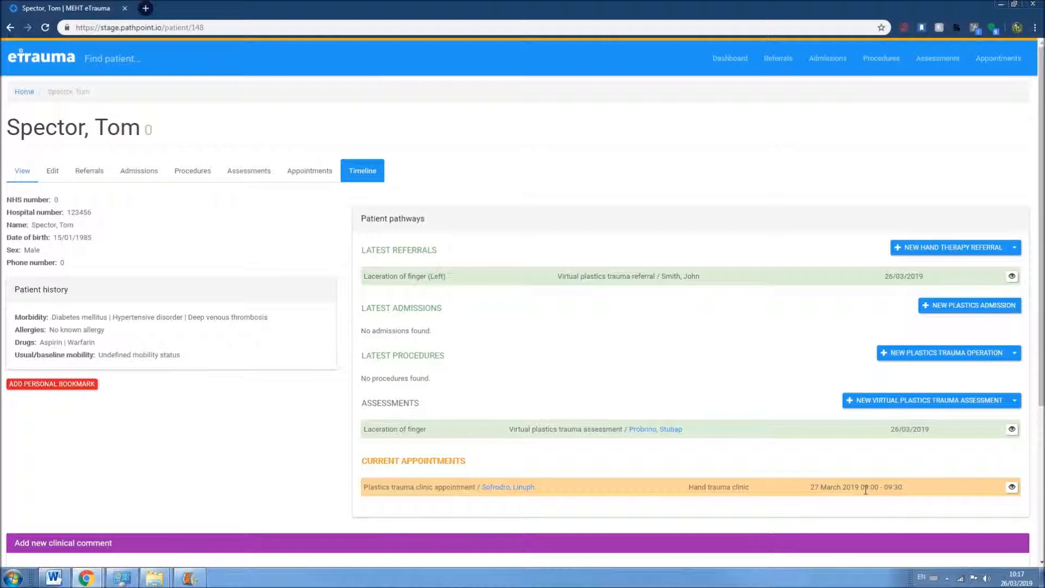
Step: Review the details of the current plastics trauma clinic appointment and of the latest virtual plastics trauma referral, closing each preview
{"action": "scroll", "coordinate": [789, 436], "scroll_direction": "down", "scroll_amount": 1}
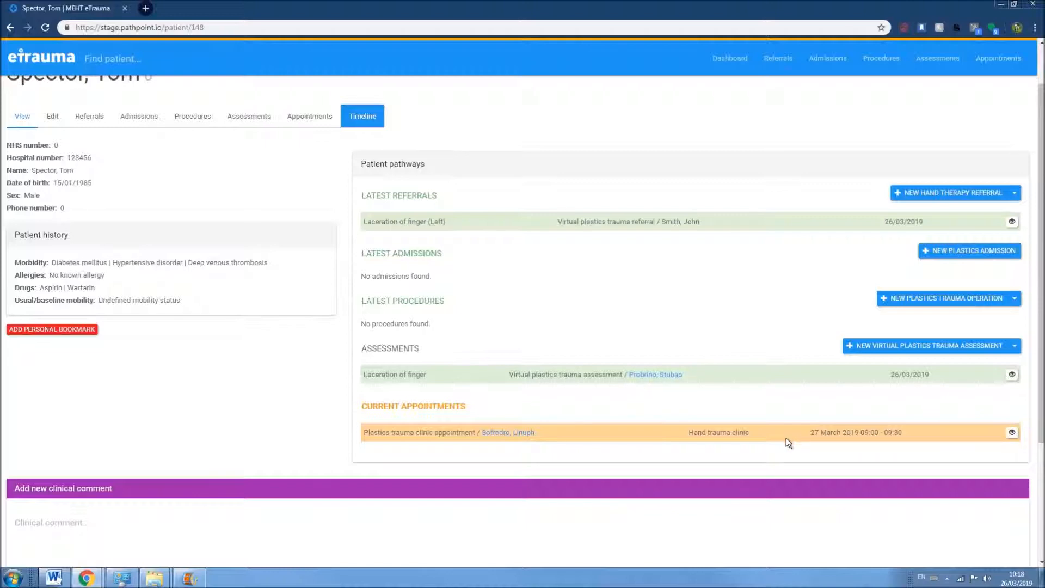
{"action": "left_click", "coordinate": [1012, 433]}
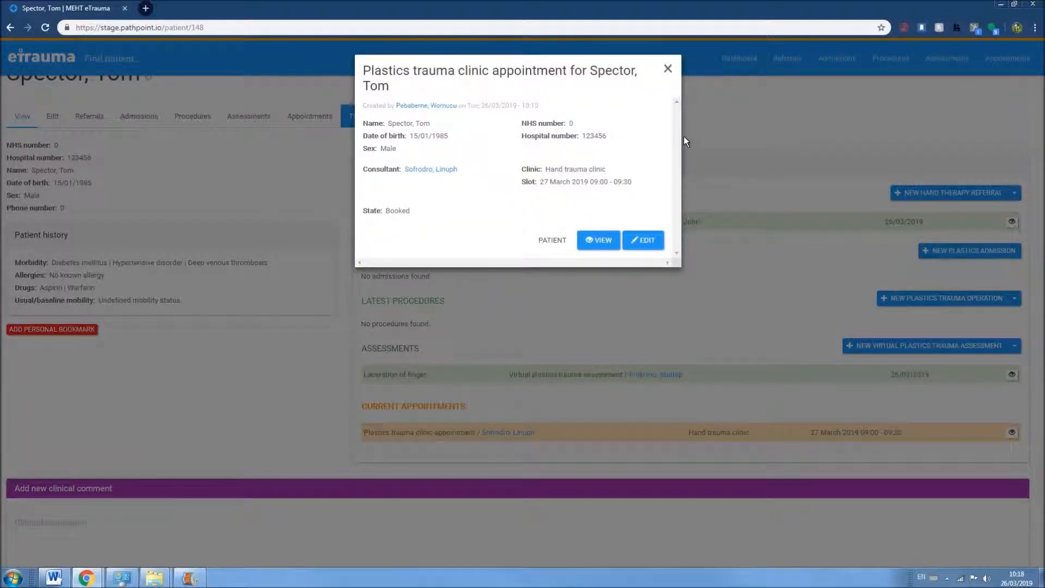
{"action": "left_click", "coordinate": [668, 69]}
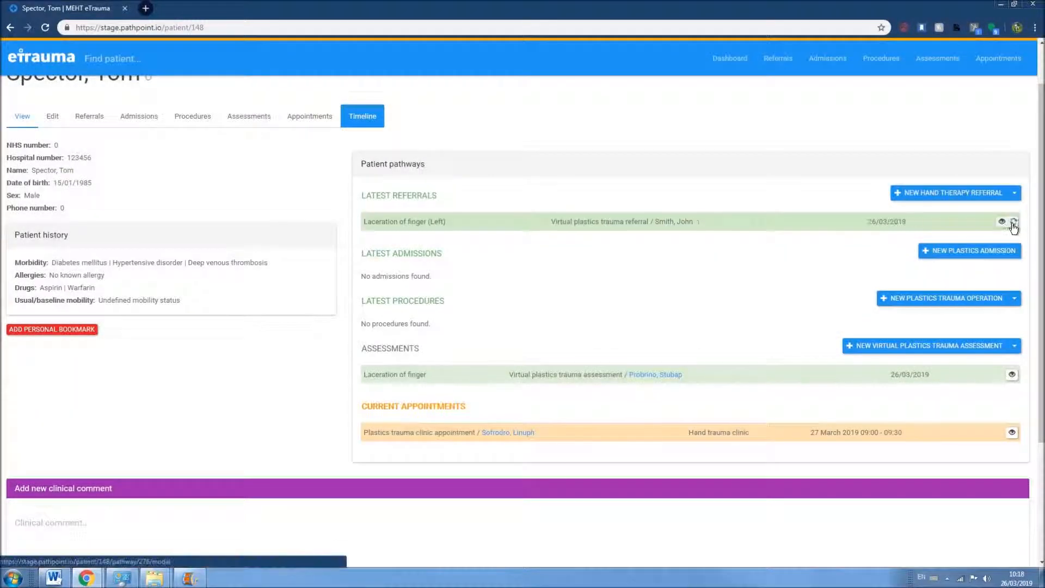
{"action": "left_click", "coordinate": [1012, 222]}
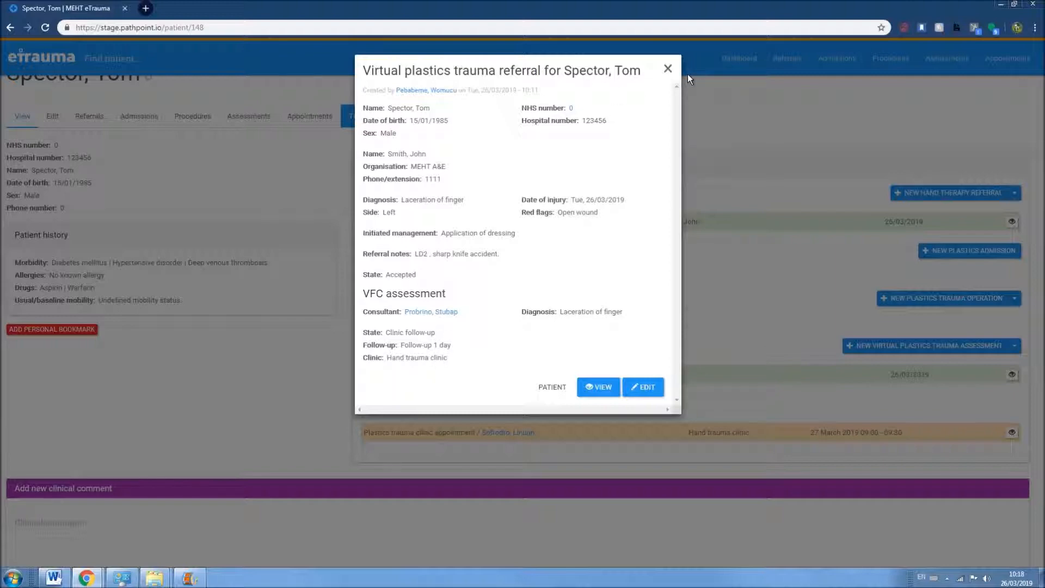
{"action": "left_click", "coordinate": [667, 69]}
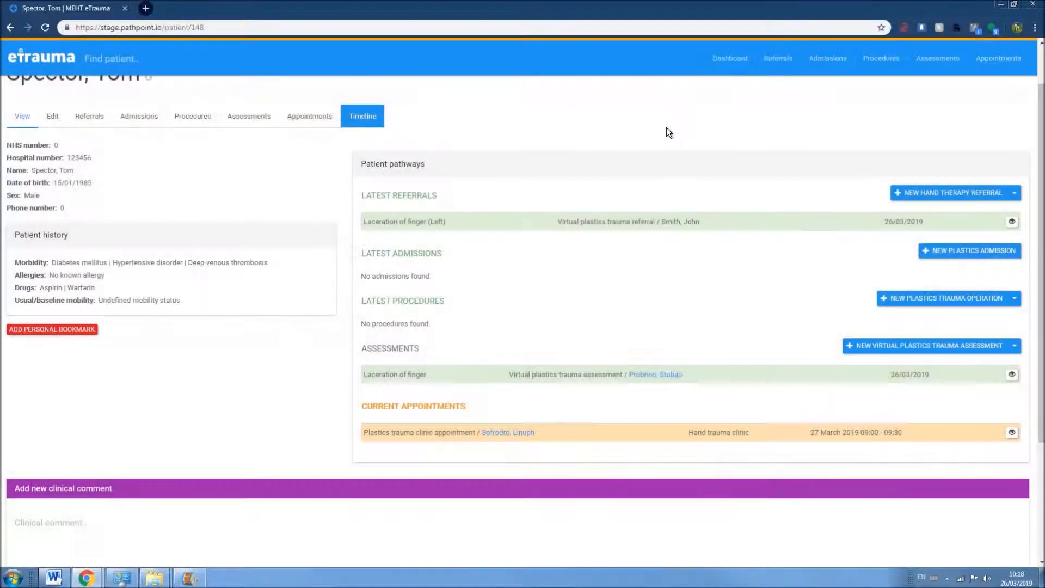